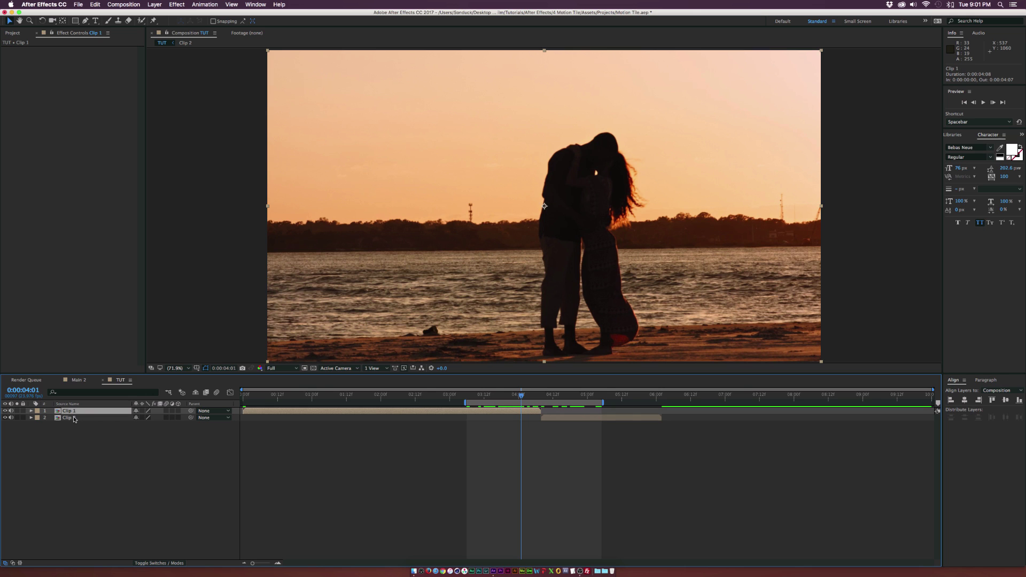
- Set the time to 0:00:04:02, select the Clip 2 layer, and show the Project panel's items
left_click_drag(550, 397, 524, 397)
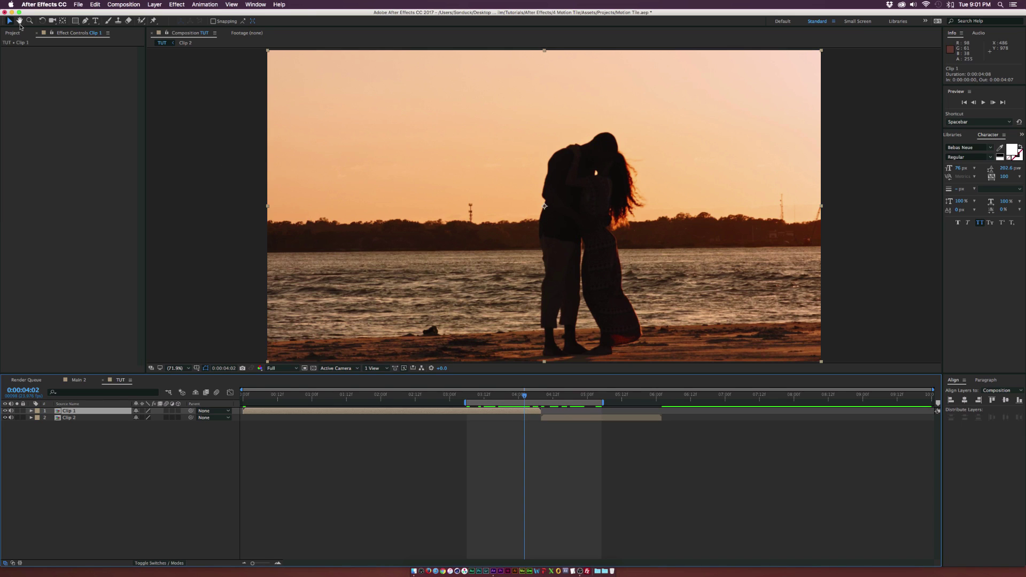
left_click(69, 418)
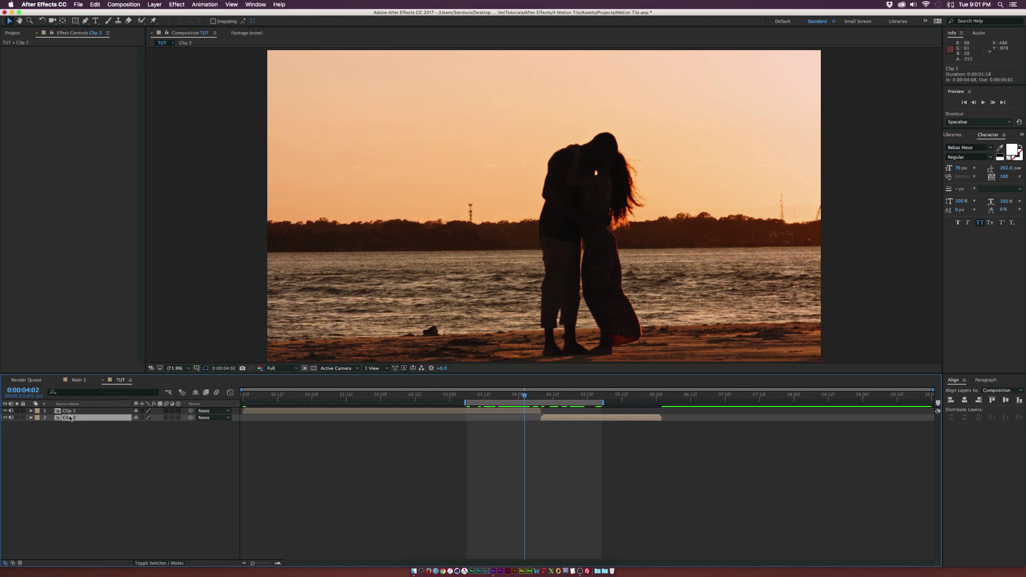
left_click(12, 33)
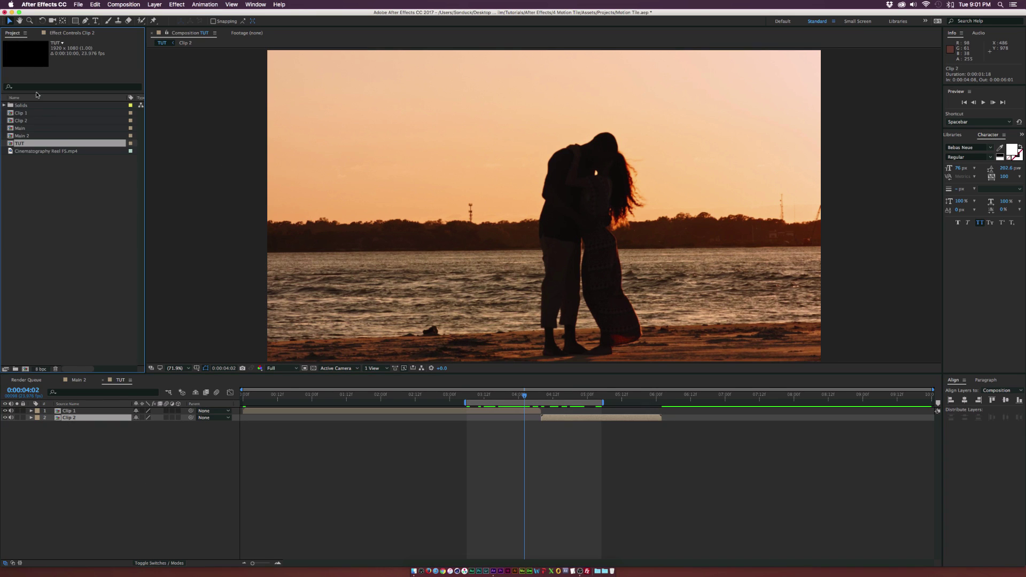
- Create a new adjustment layer above the clips from the Layer > New menu
left_click(154, 466)
left_click(154, 5)
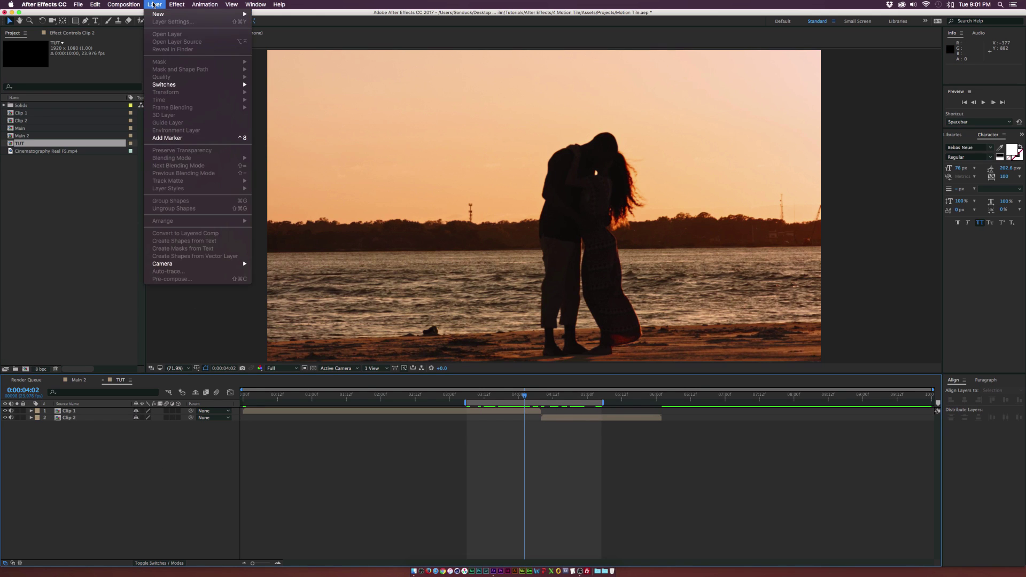
mouse_move(224, 13)
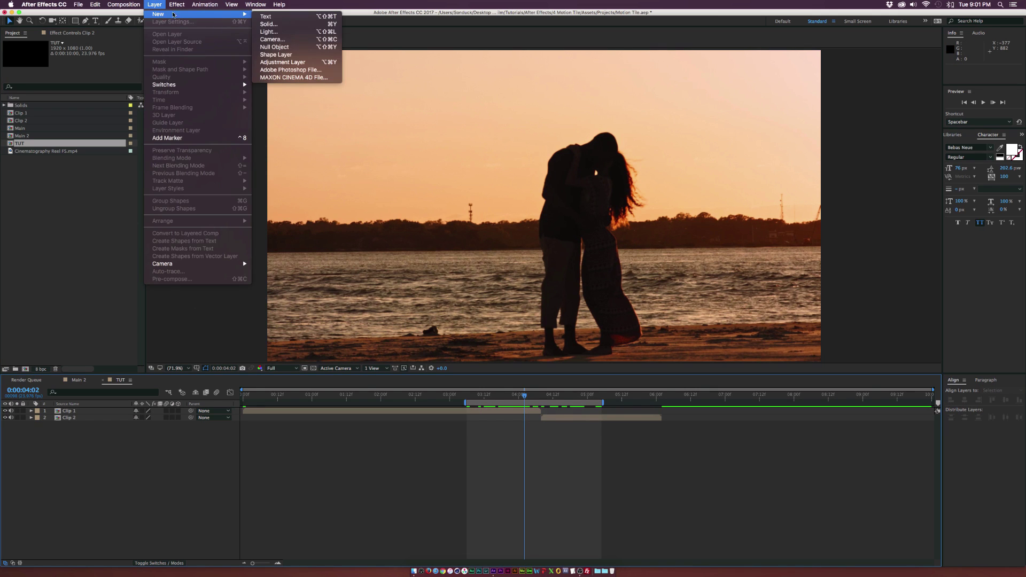
left_click(285, 63)
- At 0:00:03:14, apply Stylize > Motion Tile to the adjustment layer
left_click_drag(525, 395, 490, 398)
left_click(493, 418)
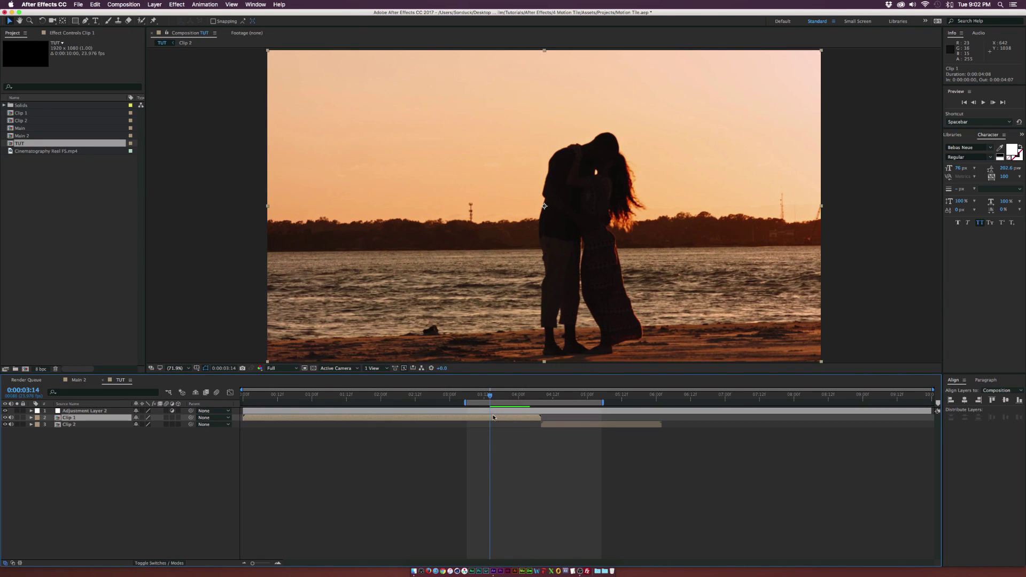
left_click(77, 411)
left_click(177, 4)
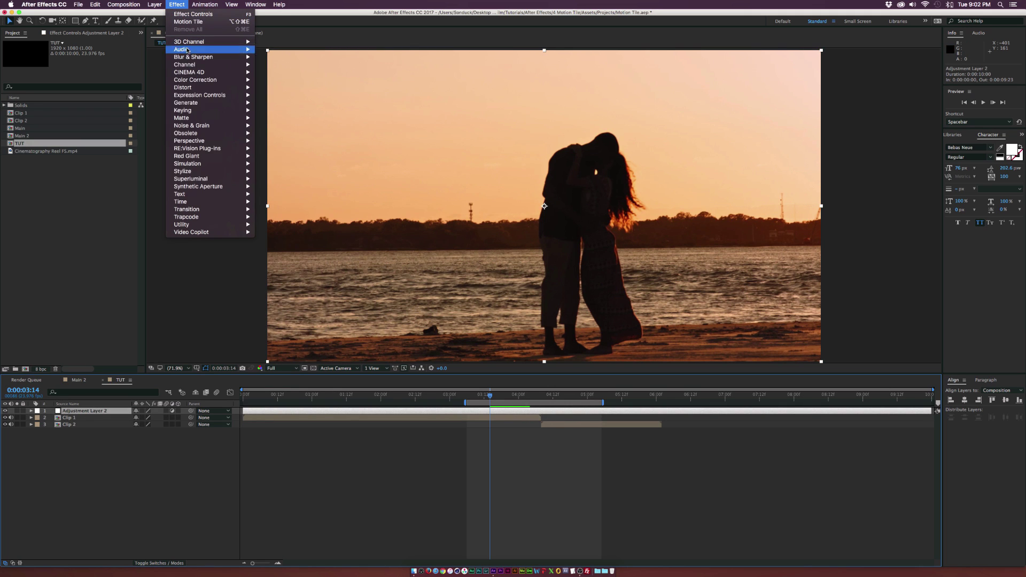
mouse_move(246, 171)
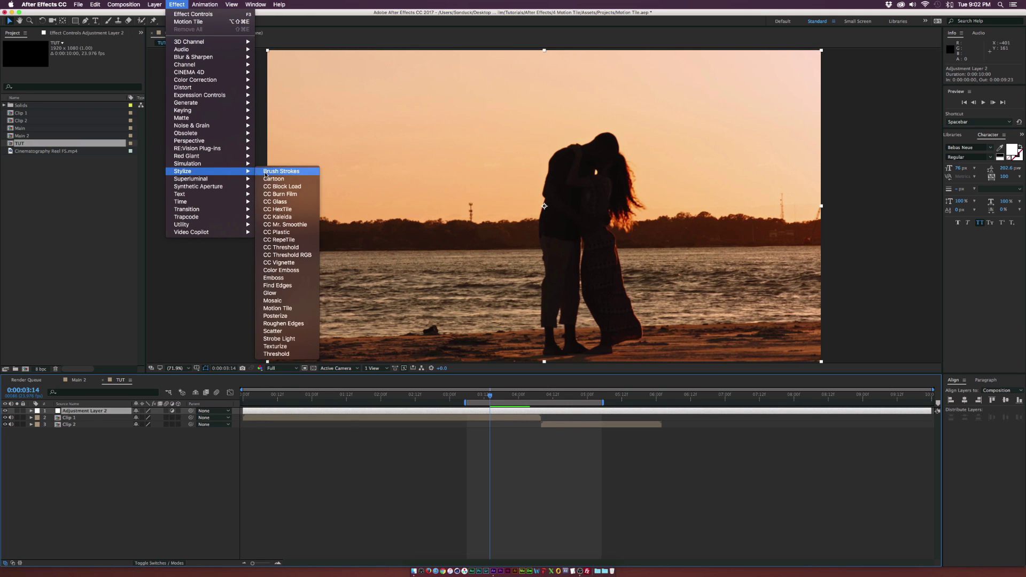
left_click(283, 309)
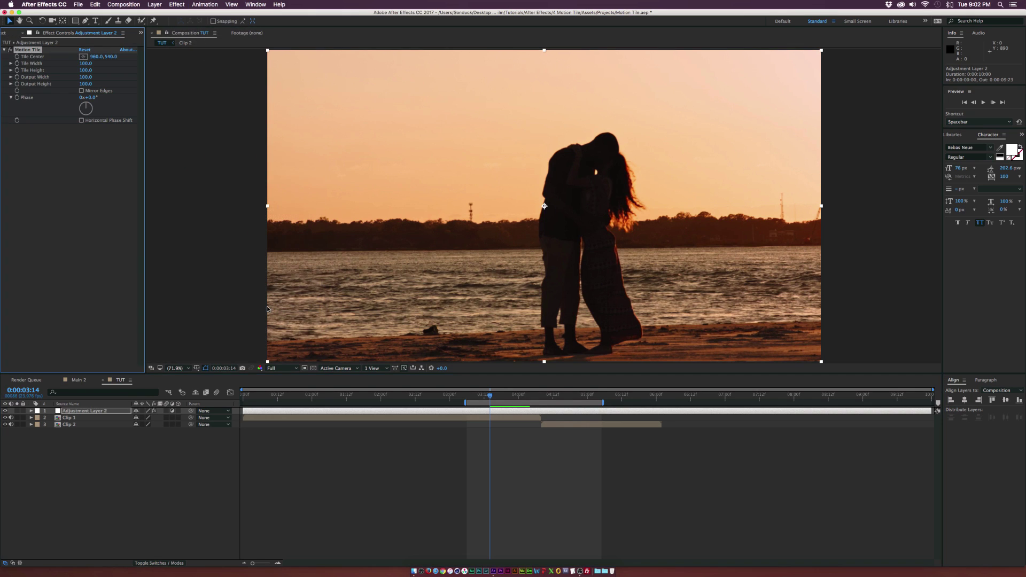
- At 50% zoom, draw a rectangle mask spanning the top strip of the frame on the adjustment layer
left_click(75, 21)
key("comma")
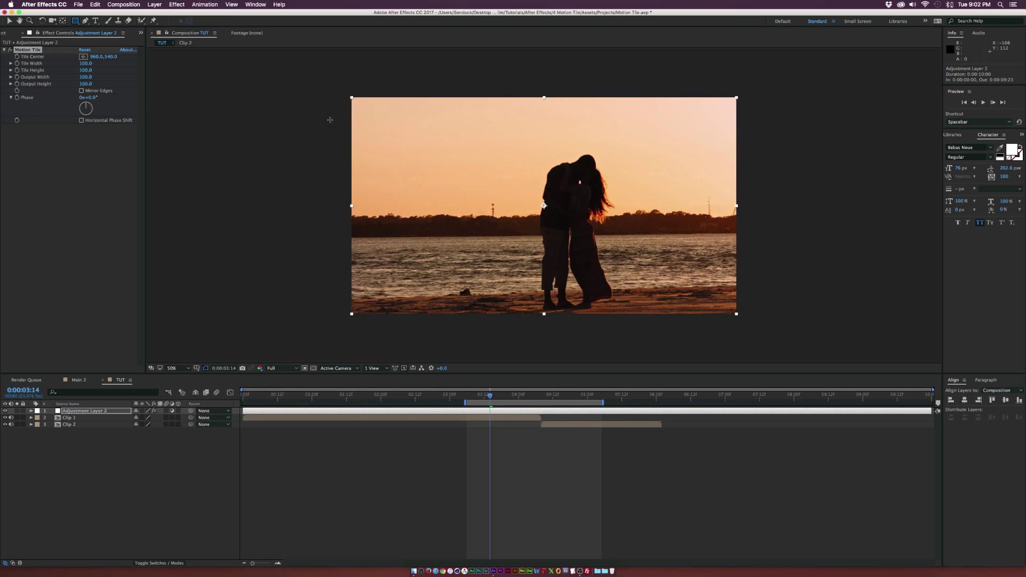
left_click_drag(287, 81, 790, 143)
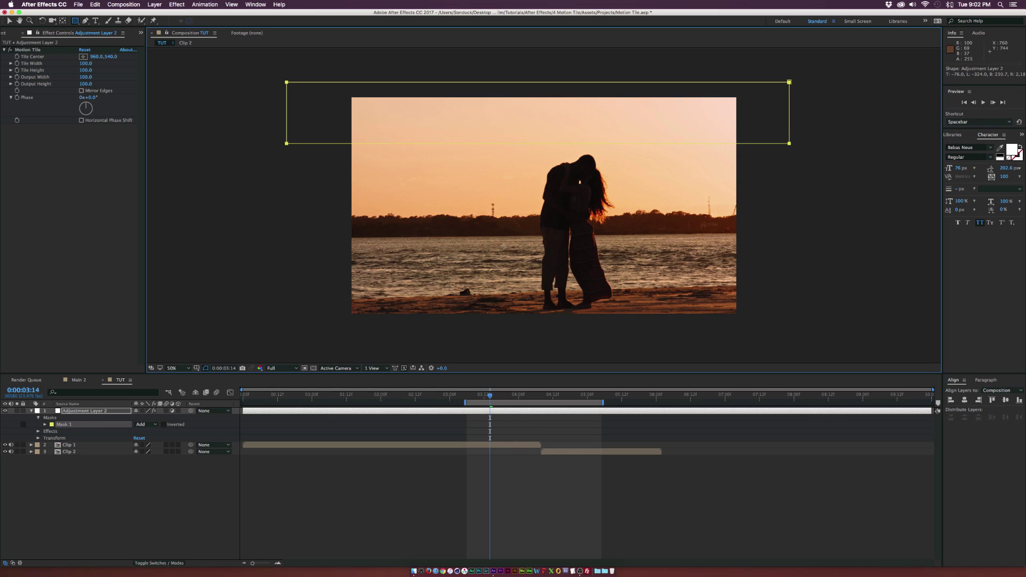
- Set a starting Tile Center keyframe at 0:00:03:14, then move to 0:00:04:19
left_click(26, 51)
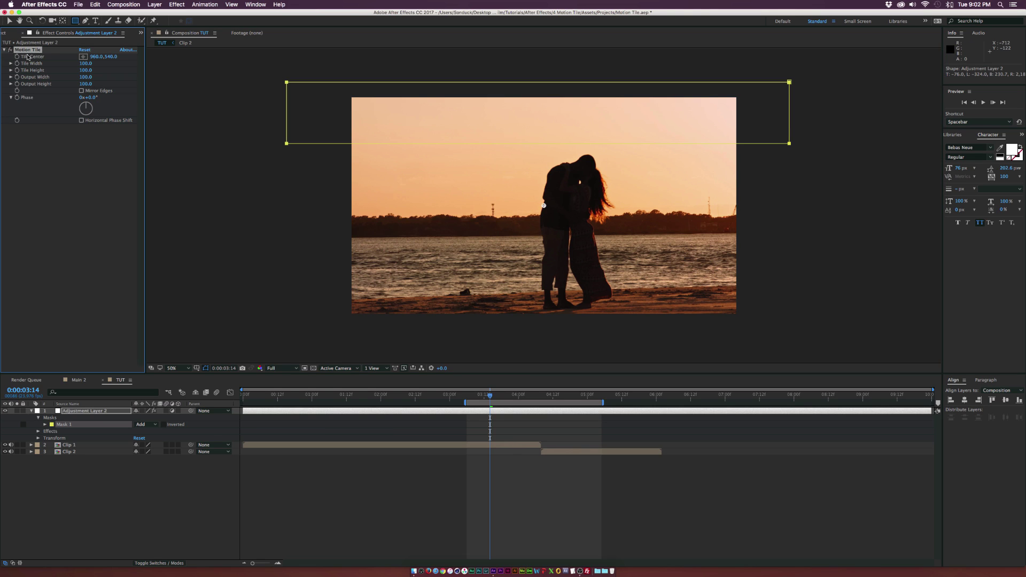
left_click(29, 58)
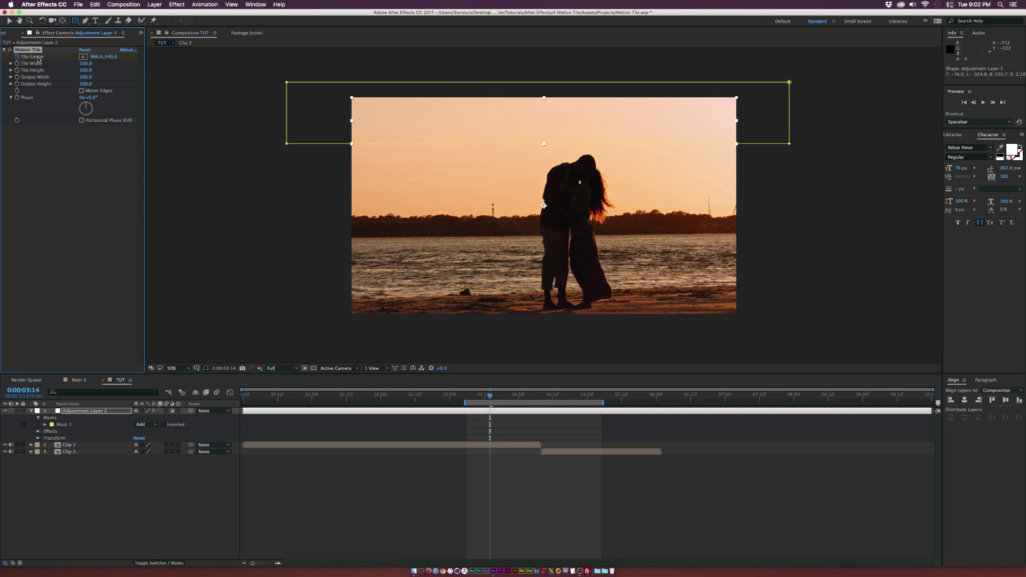
left_click_drag(533, 400, 574, 402)
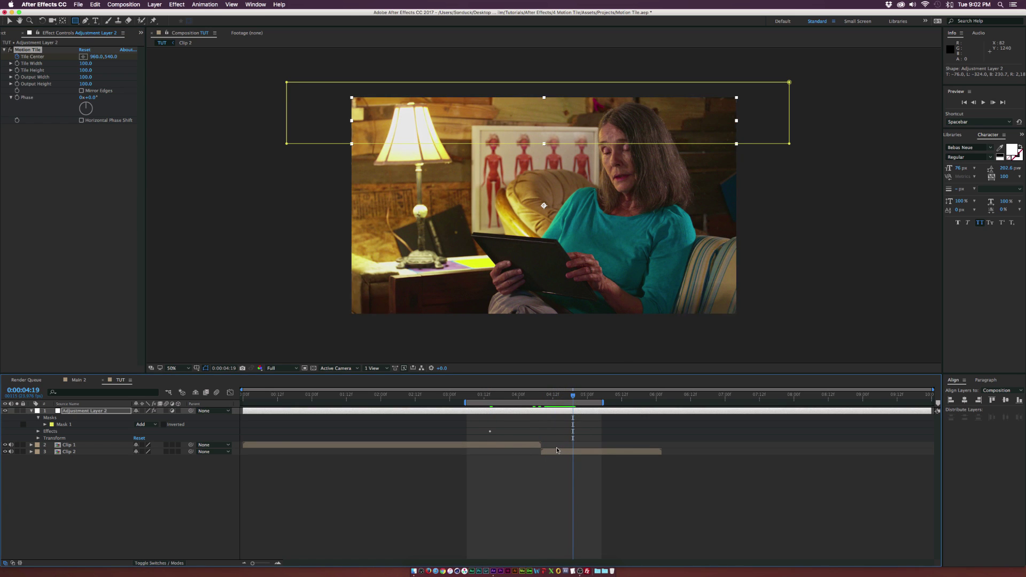
left_click(576, 451)
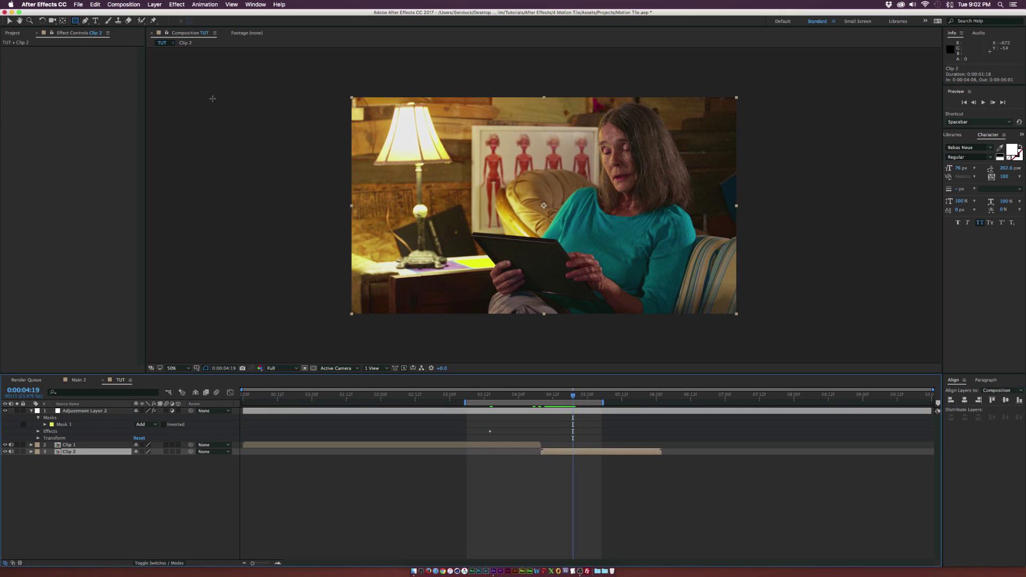
left_click(96, 411)
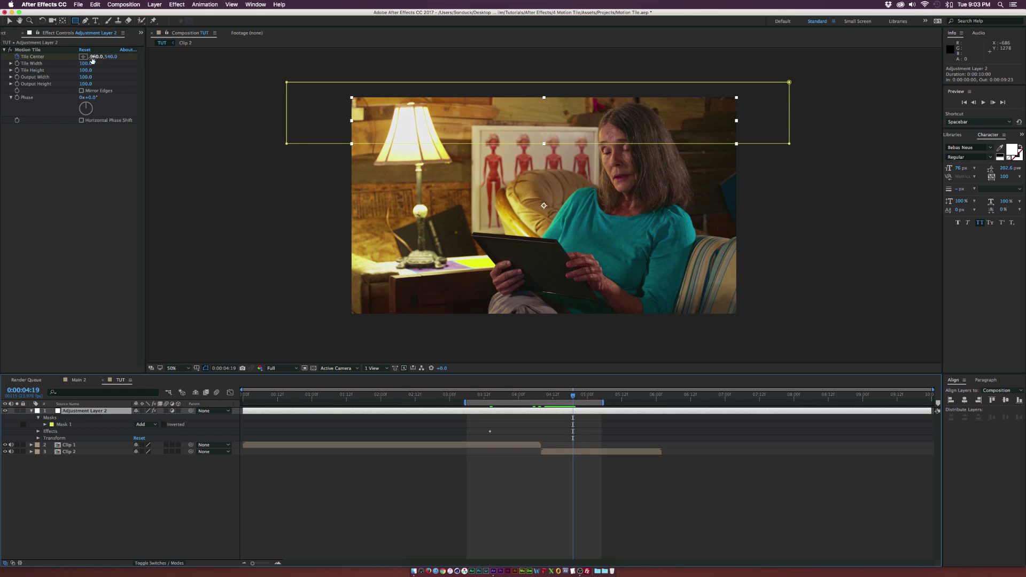
- Set the Tile Center to 2880, 540 at 0:00:04:19 and review the slide
left_click_drag(95, 57, 219, 65)
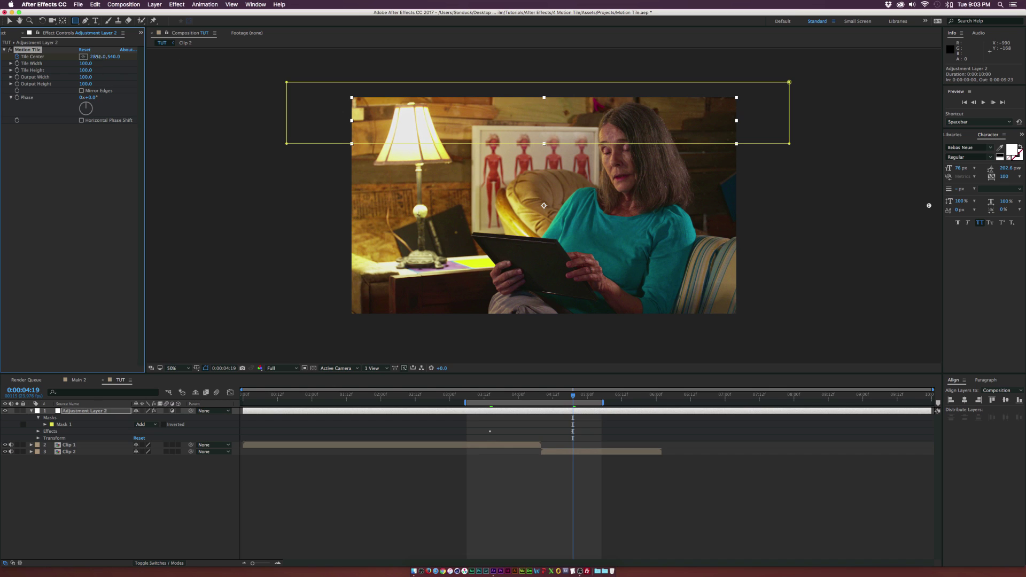
left_click(99, 57)
type("2")
left_click(76, 209)
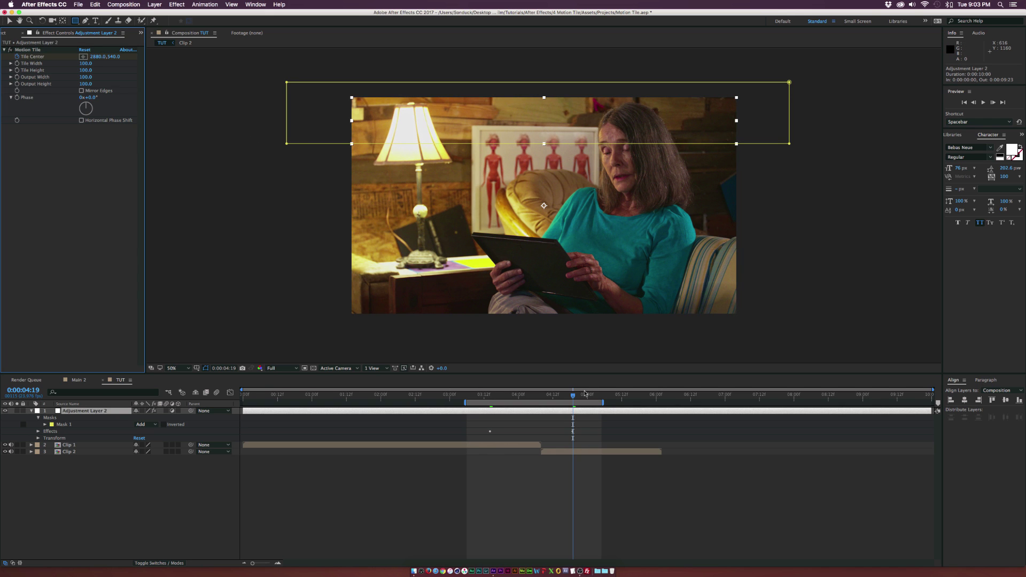
mouse_move(572, 396)
left_mouse_down()
mouse_move(490, 397)
mouse_move(576, 397)
left_mouse_up()
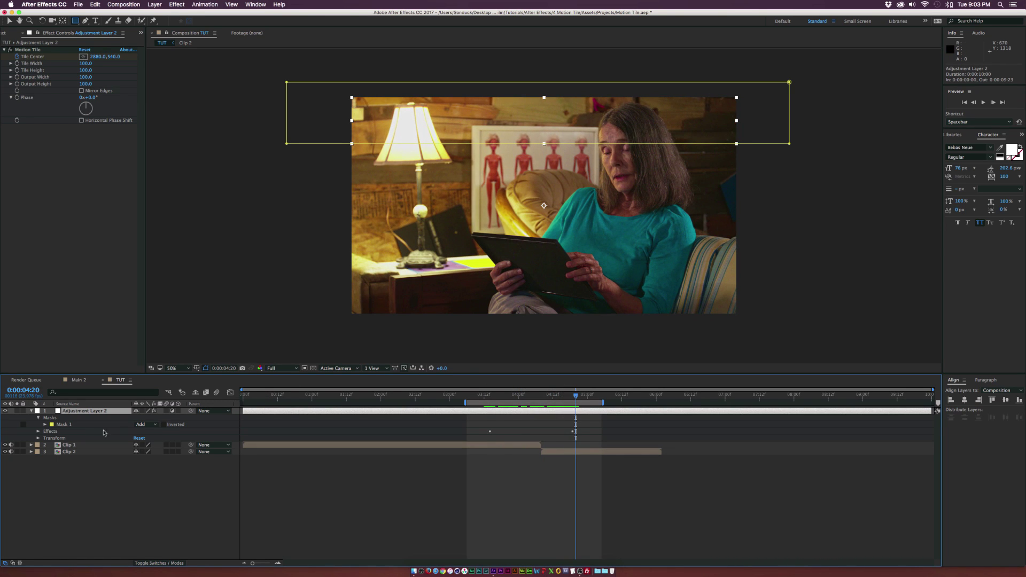
- Rename the adjustment layer to Top Tile
key("Return")
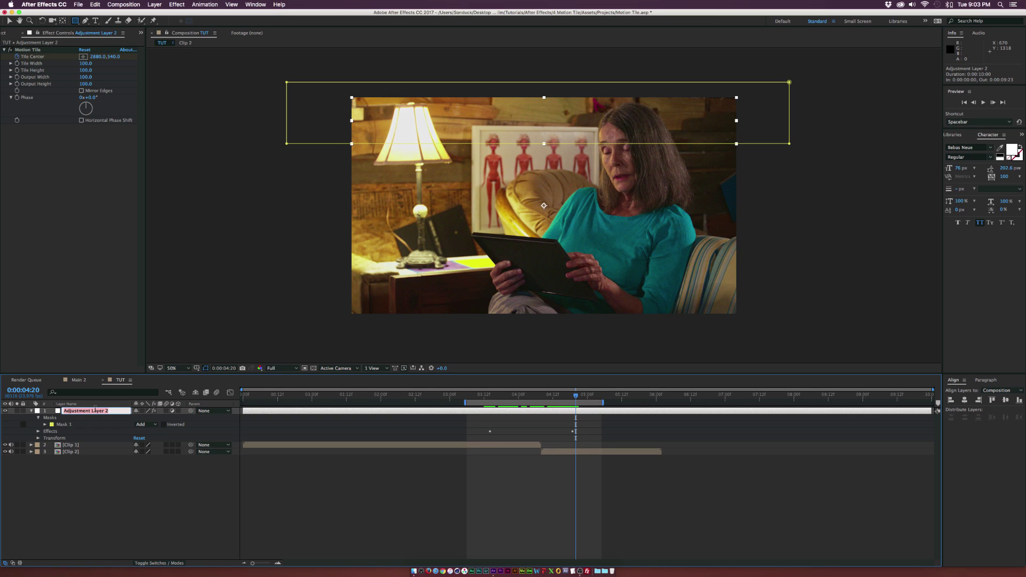
type("Top Tile")
key("Return")
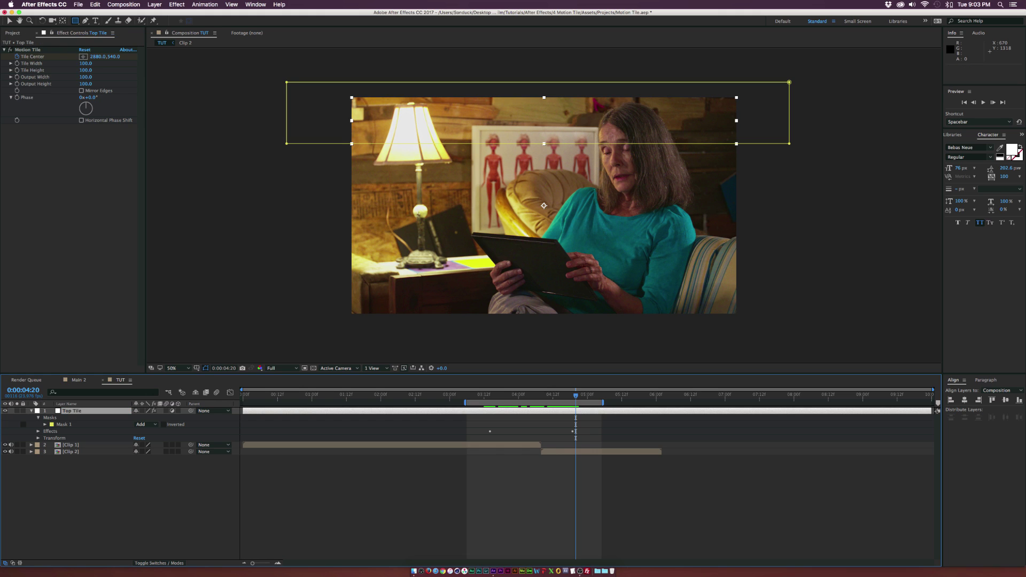
left_click(85, 404)
left_click(79, 405)
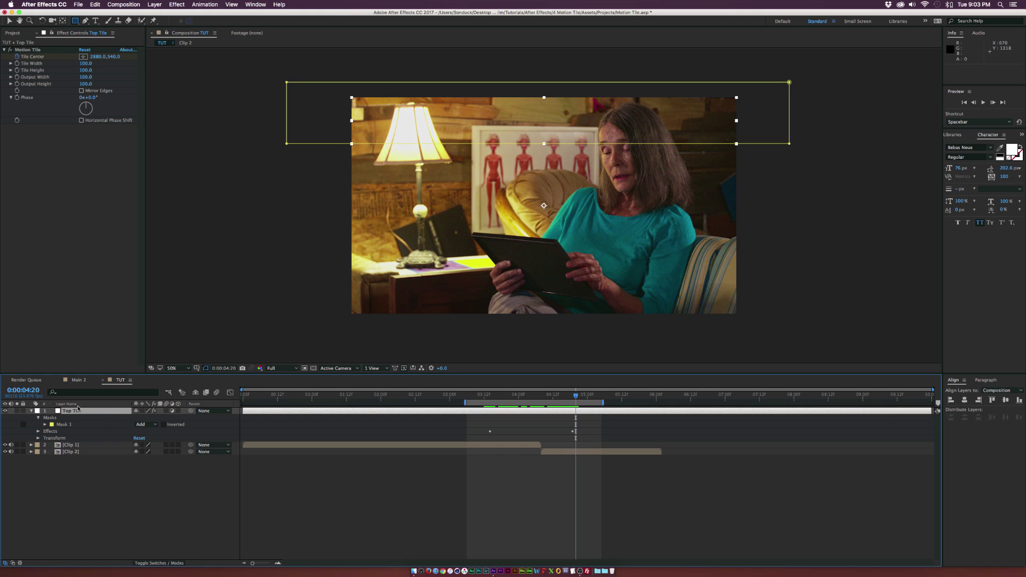
- Duplicate Top Tile and move the copy's mask down to the bottom band
left_click(103, 4)
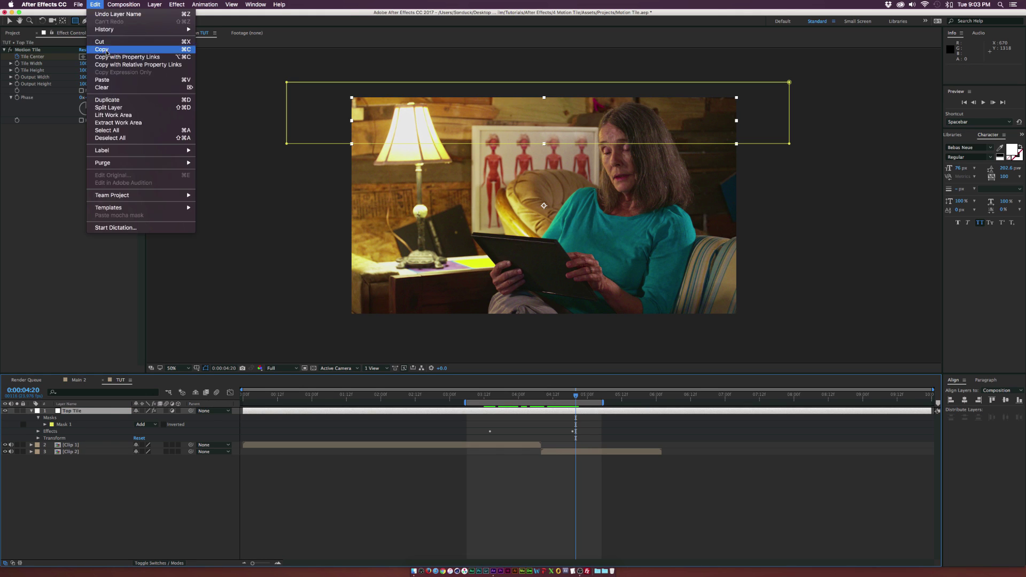
left_click(112, 100)
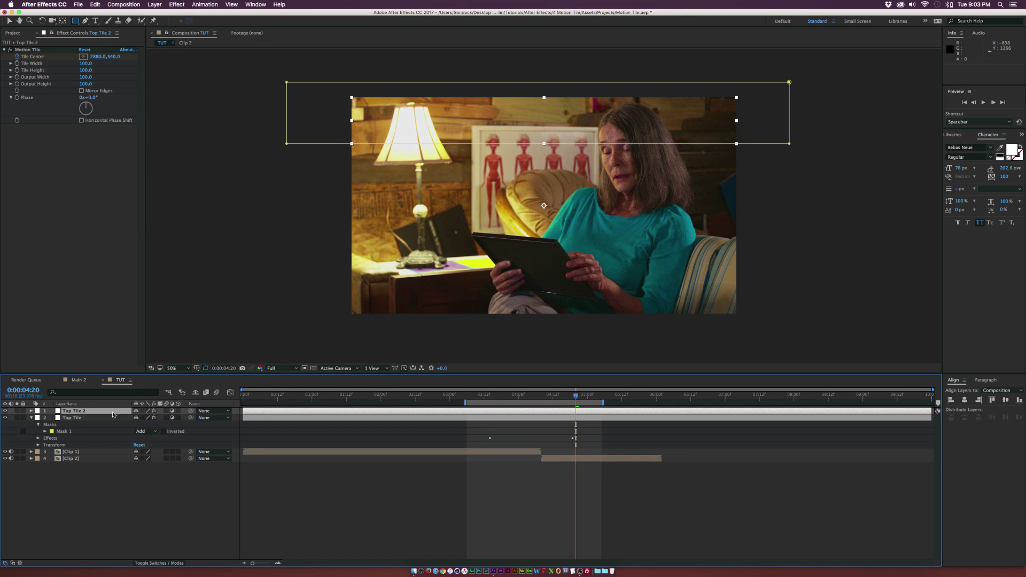
key("m")
left_click(64, 418)
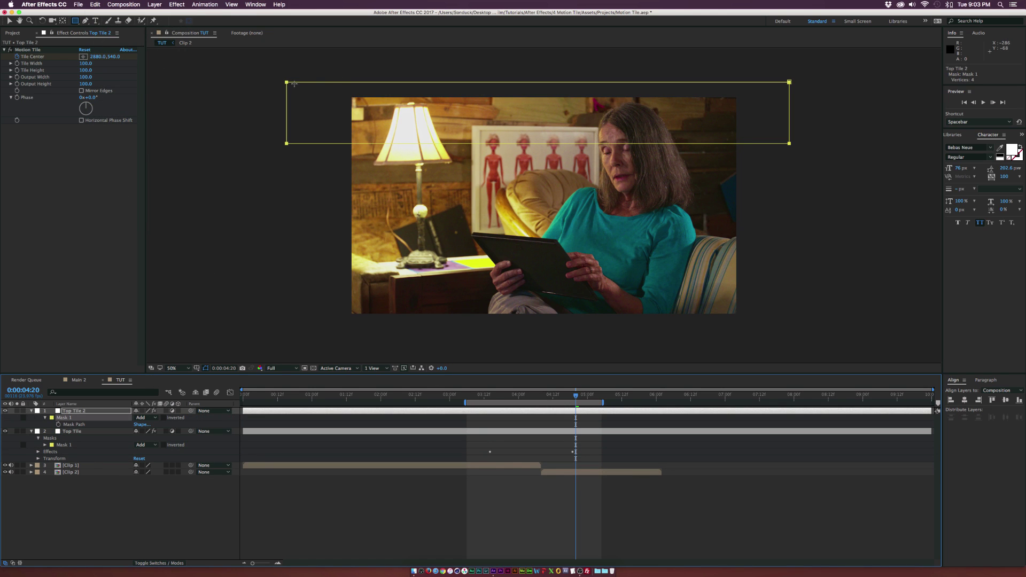
key("v")
left_click_drag(291, 88, 291, 255)
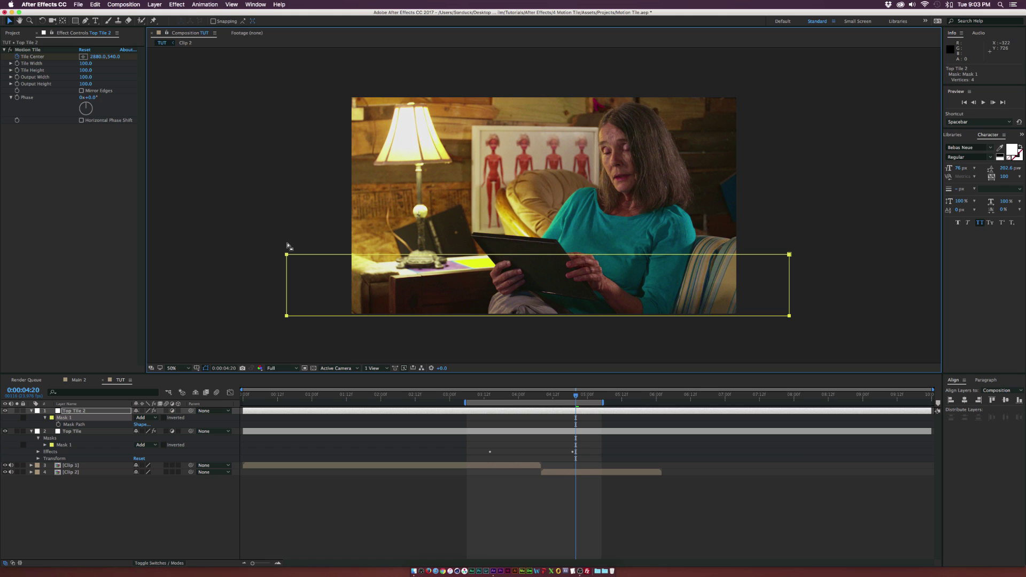
- Rename the Top Tile 2 copy to Bottom Tile
left_click(84, 413)
key("Return")
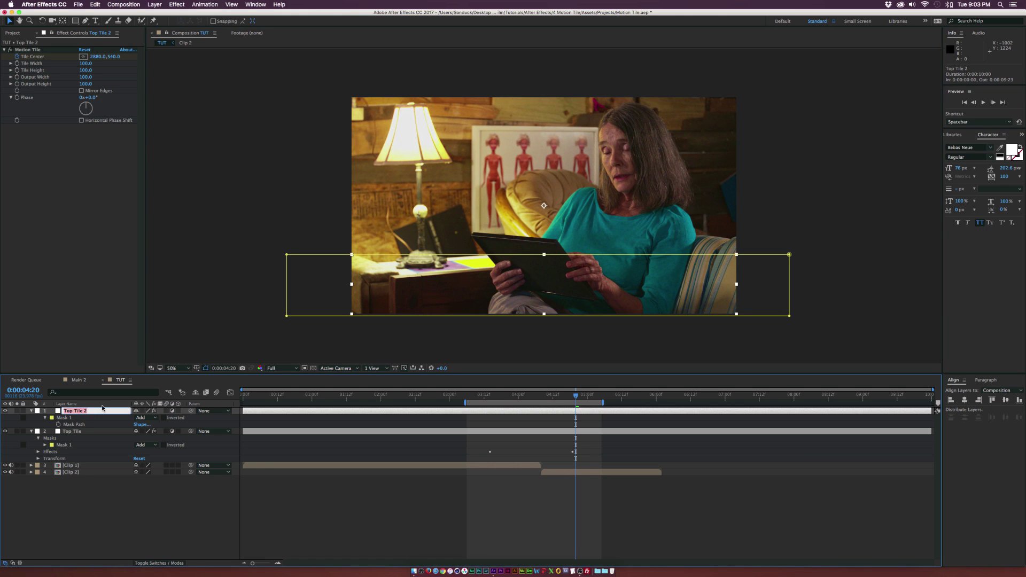
type("Bottom")
key("Return")
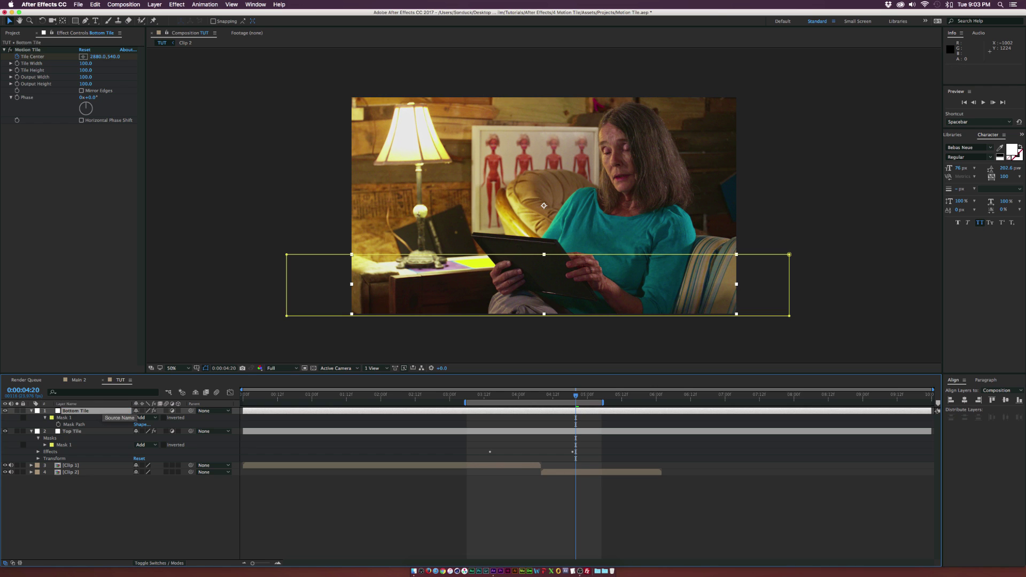
- Delete Bottom Tile's ending Tile Center keyframe, keeping only the starting one
key("u")
left_click(492, 394)
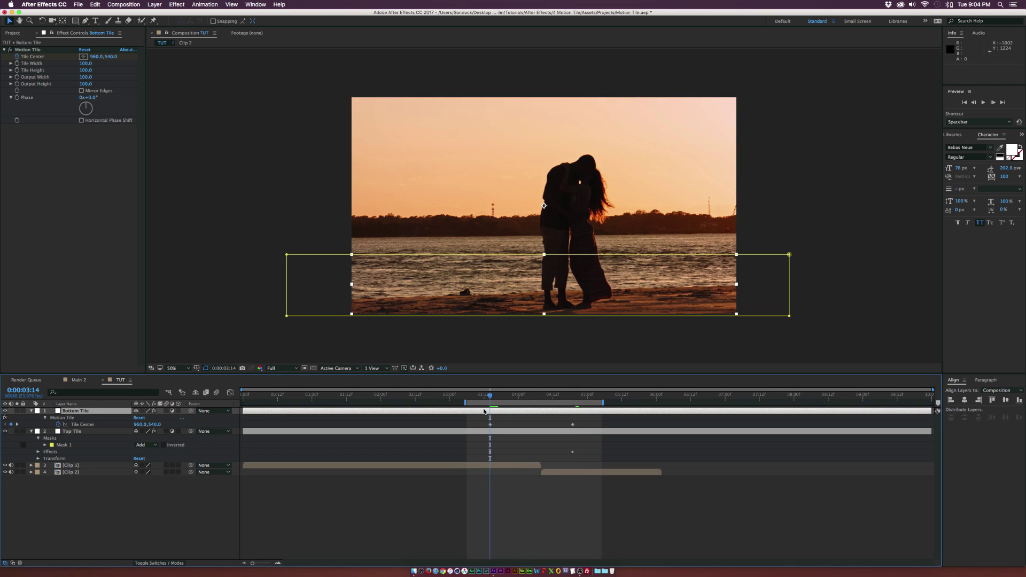
left_click(573, 424)
key("Delete")
left_click(82, 51)
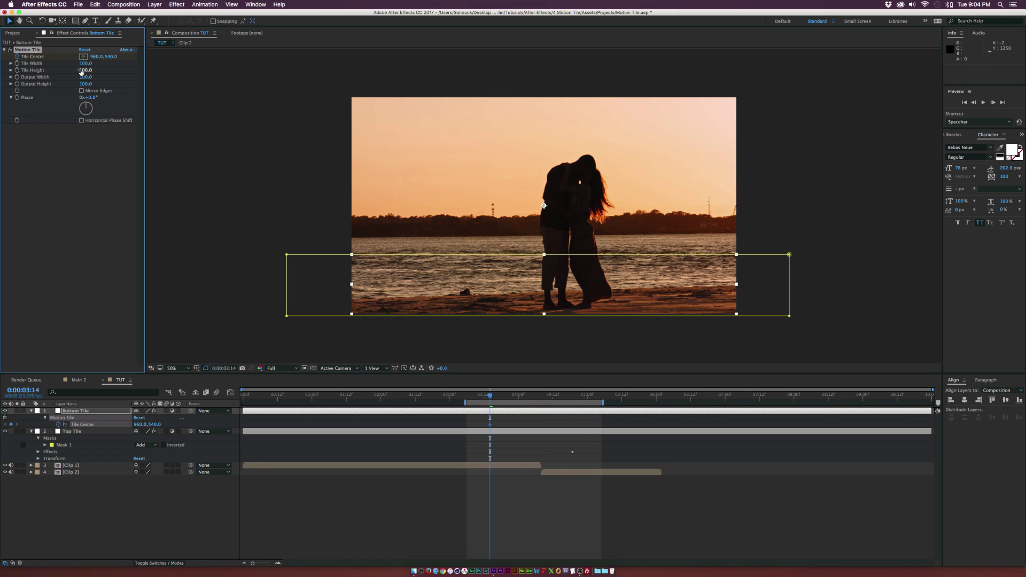
- At 4:19, keyframe Bottom Tile's Tile Center X to -960 and scrub to check the slide
left_click(573, 398)
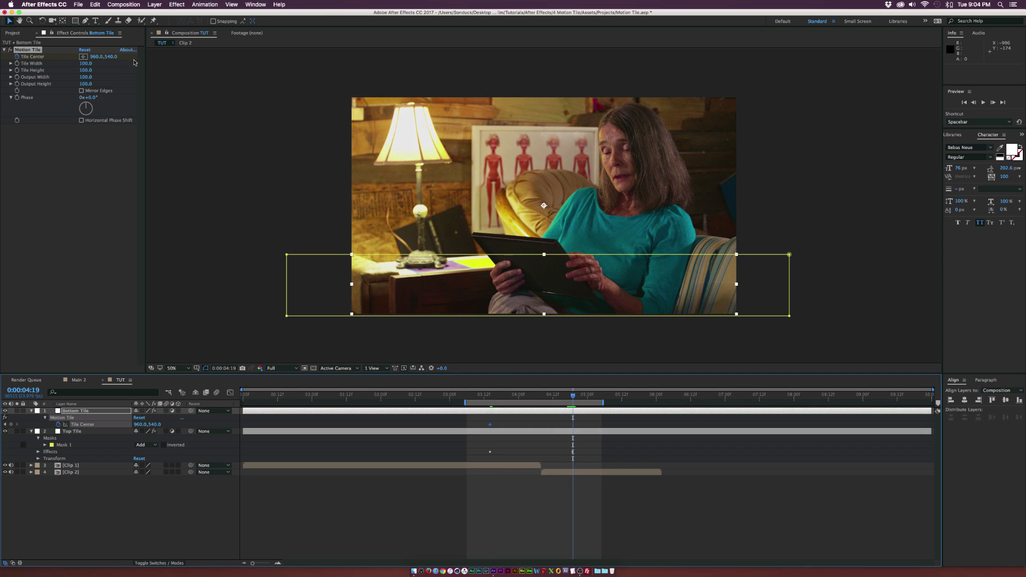
left_click_drag(97, 56, 29, 59)
left_click(98, 56)
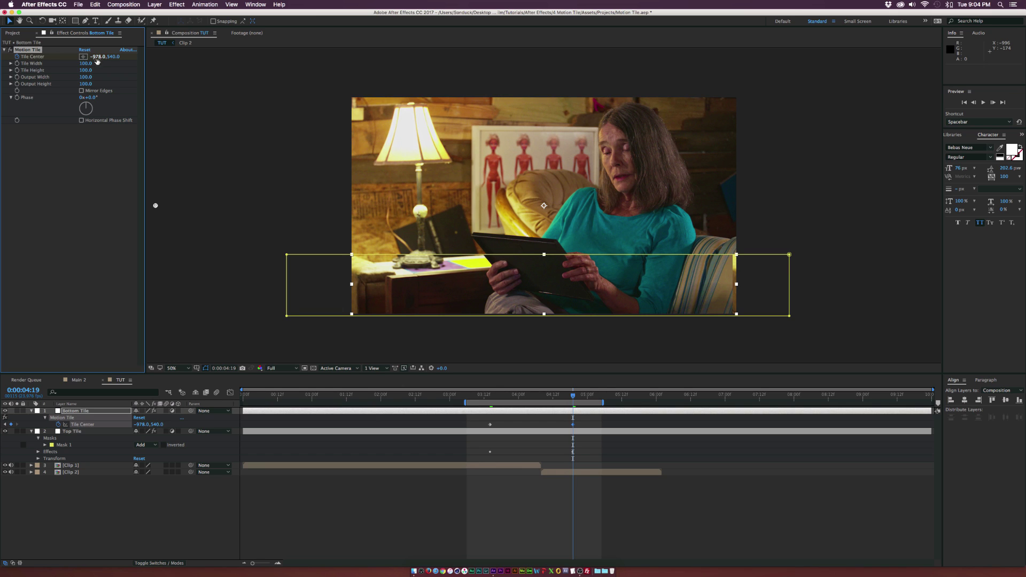
type("-960")
key("Return")
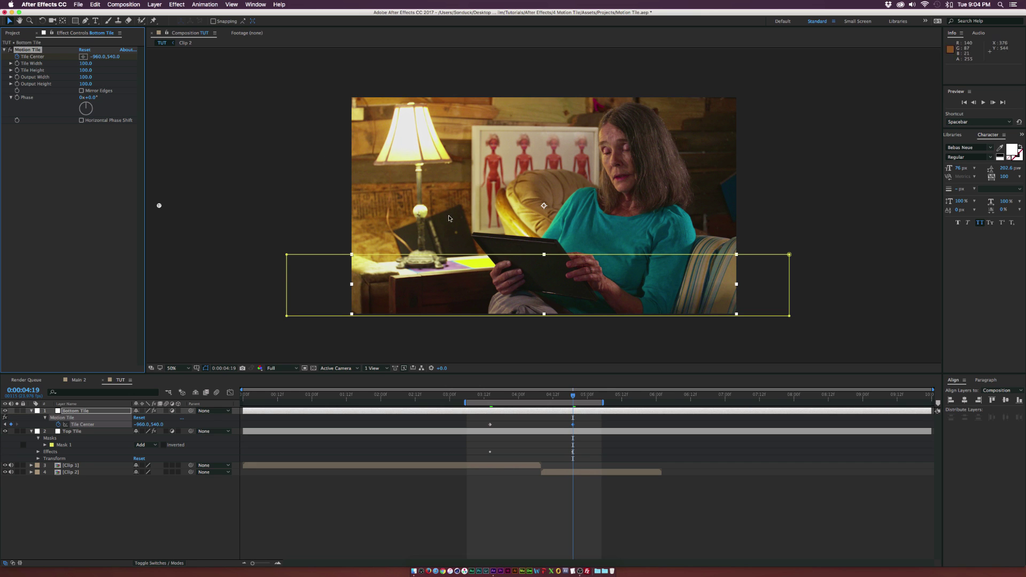
key("Page_Up")
left_click_drag(544, 399, 573, 405)
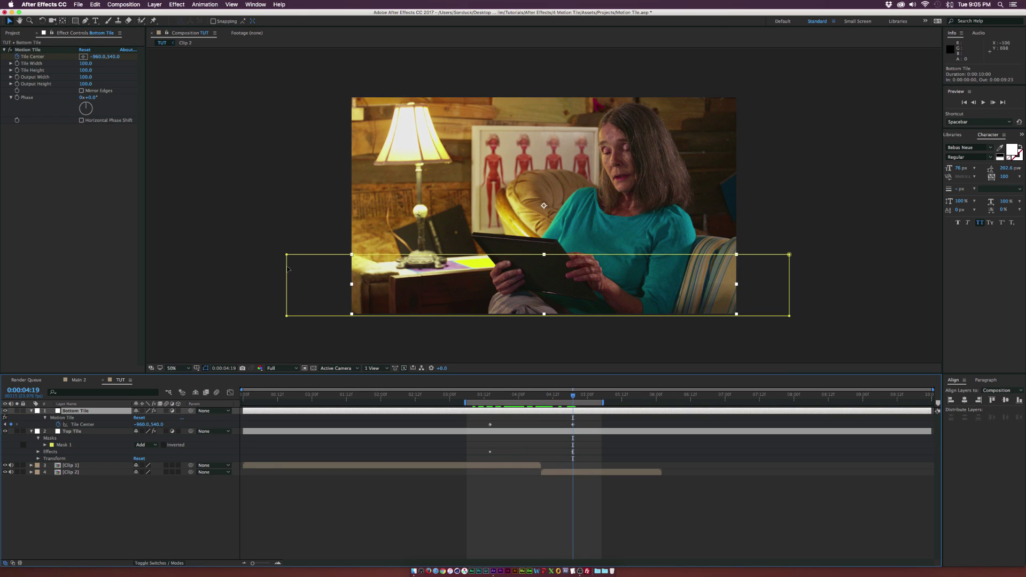
- Duplicate Bottom Tile, reset the copy's Motion Tile, and move its mask up toward the middle
key("super+d")
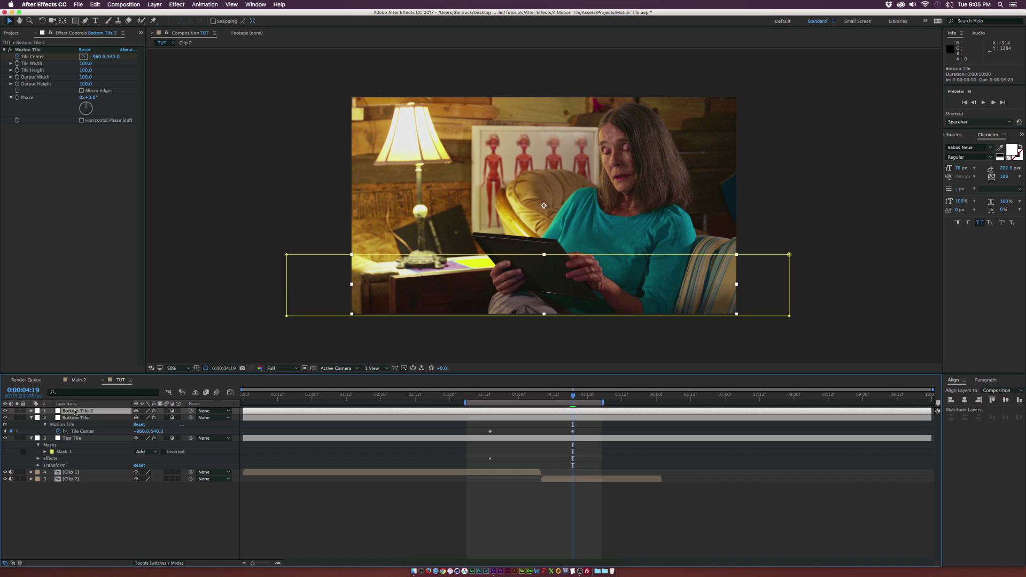
left_click(83, 50)
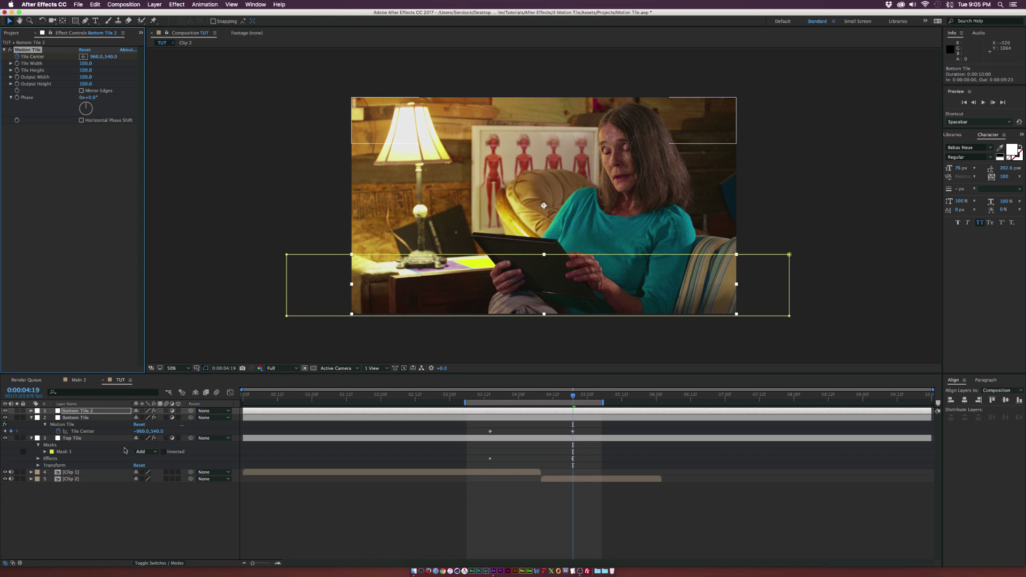
key("super+shift+n")
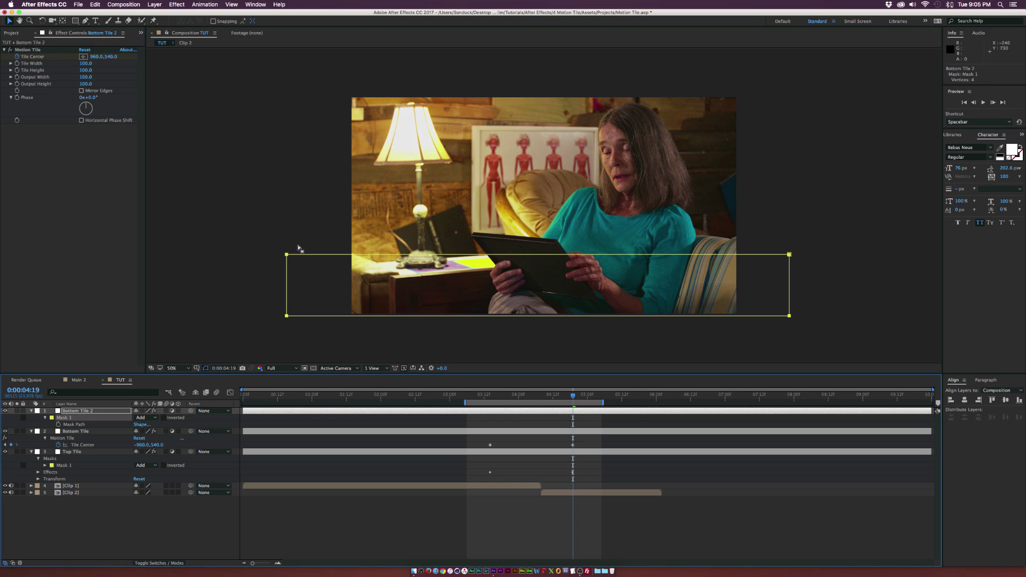
left_click_drag(289, 256, 297, 166)
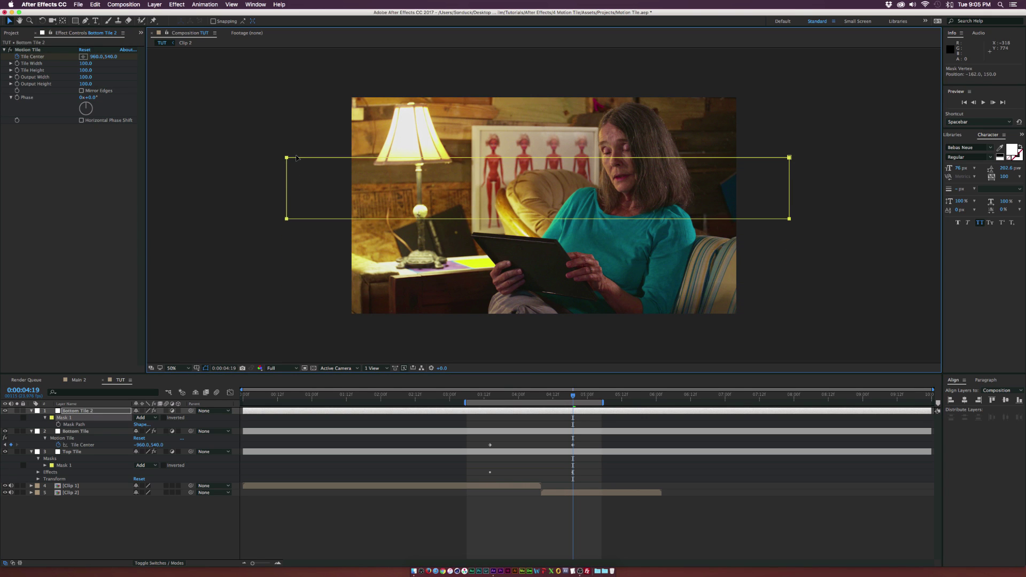
- Adjust Bottom Tile 2's mask edges so it covers the middle band of the frame
key("Page_Up")
key("Page_Up")
key("Page_Up")
key("Page_Up")
key("Page_Up")
key("Page_Up")
key("Page_Up")
key("Page_Up")
key("Page_Up")
key("Page_Up")
key("Page_Up")
key("Page_Up")
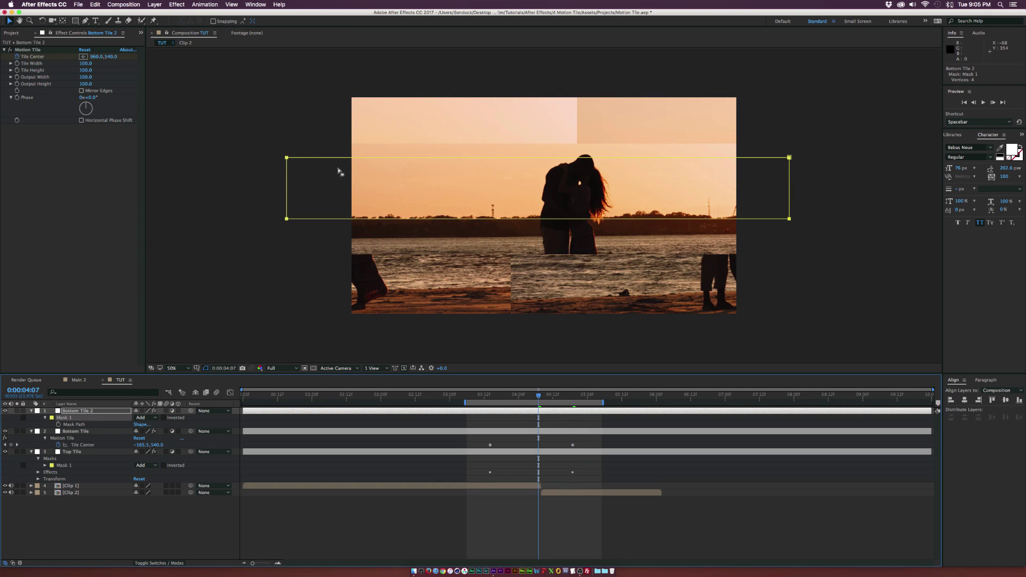
left_click_drag(287, 157, 289, 167)
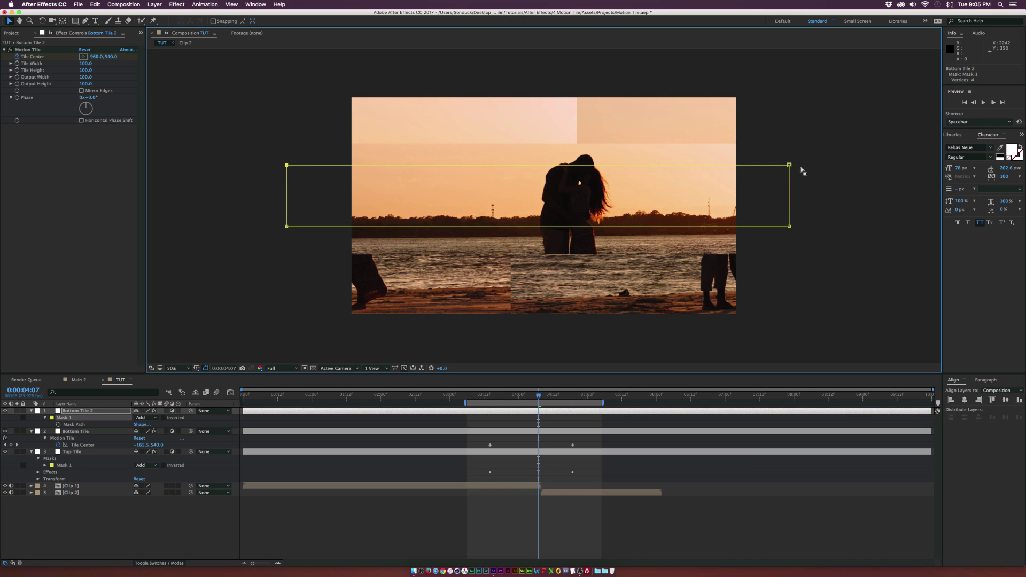
left_click_drag(789, 166, 787, 145)
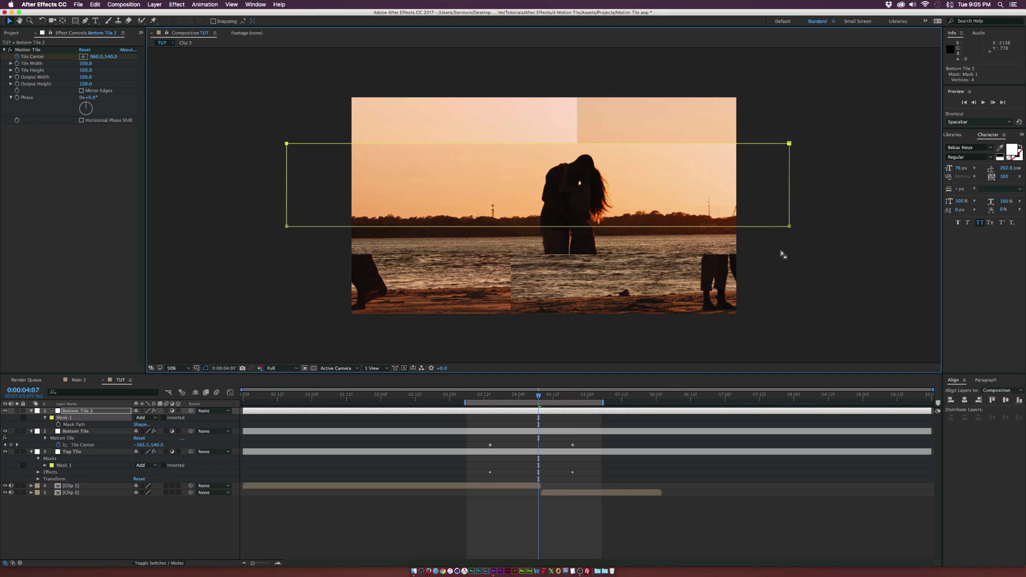
left_click(790, 227)
left_click_drag(287, 227, 289, 256)
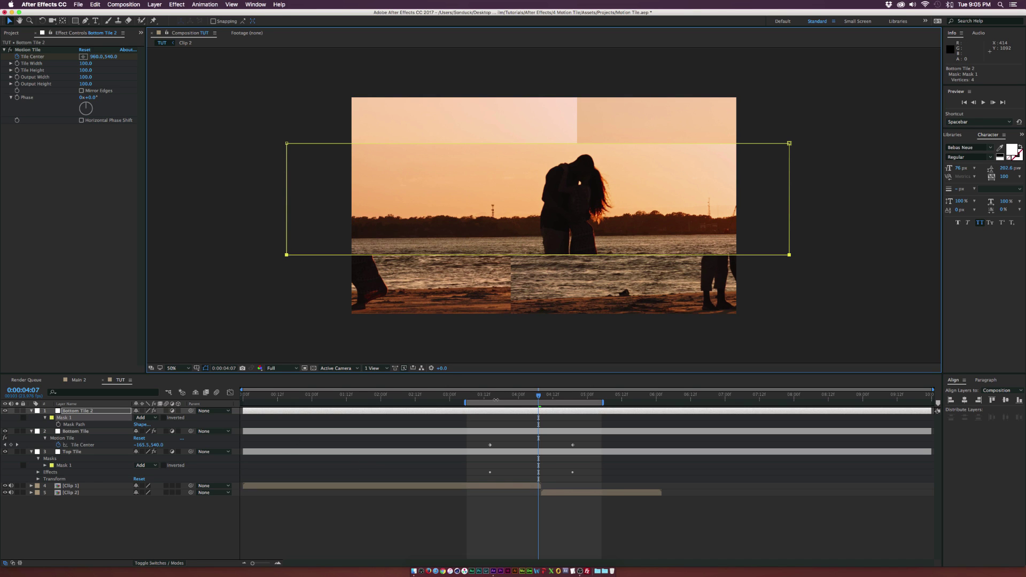
left_click(490, 397)
- At 4:19, keyframe Bottom Tile 2's Tile Center to 960, -140 for a vertical slide
key("u")
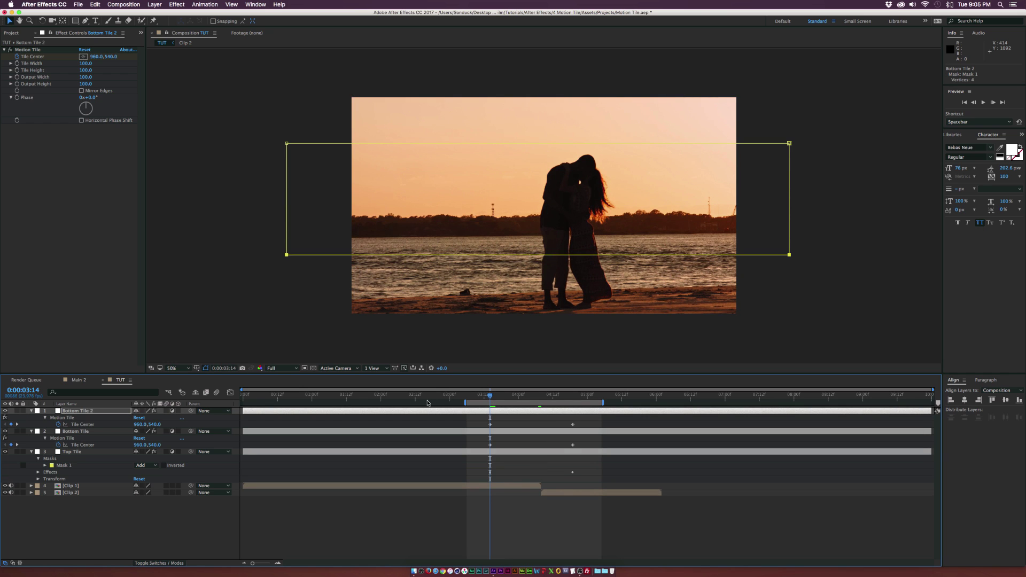
left_click_drag(566, 399, 569, 399)
left_click(571, 397)
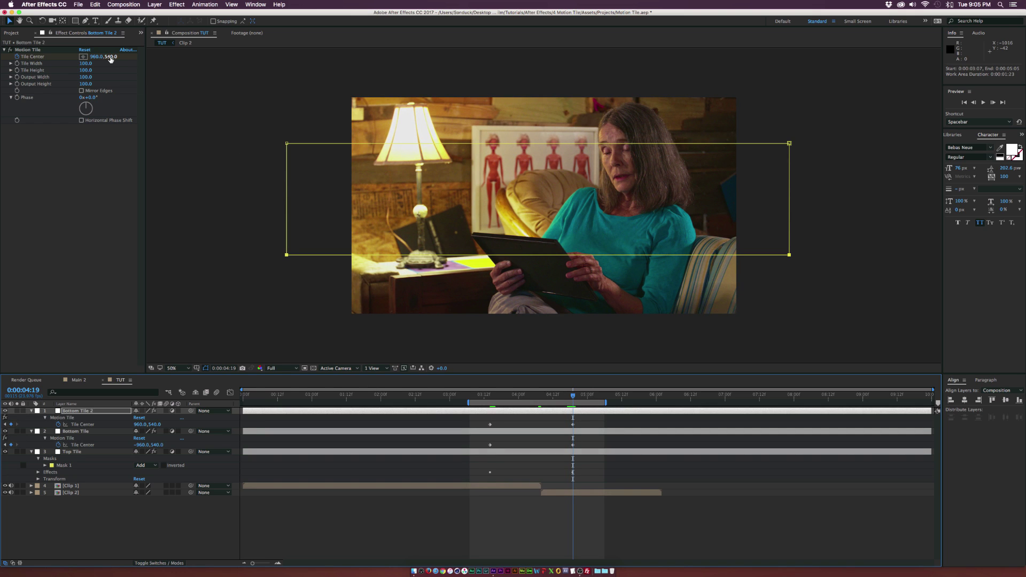
left_click_drag(110, 59, 31, 63)
mouse_move(573, 395)
left_mouse_down()
mouse_move(476, 397)
mouse_move(579, 397)
left_mouse_up()
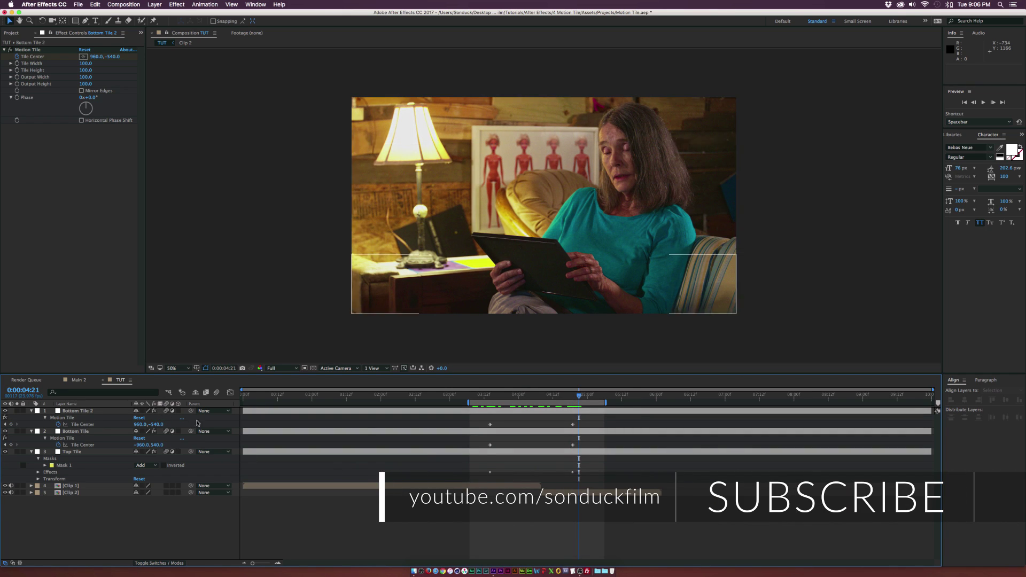
- Apply Easy Ease (F9) to all six Tile Center keyframes and scrub through to preview
left_click_drag(482, 419, 579, 475)
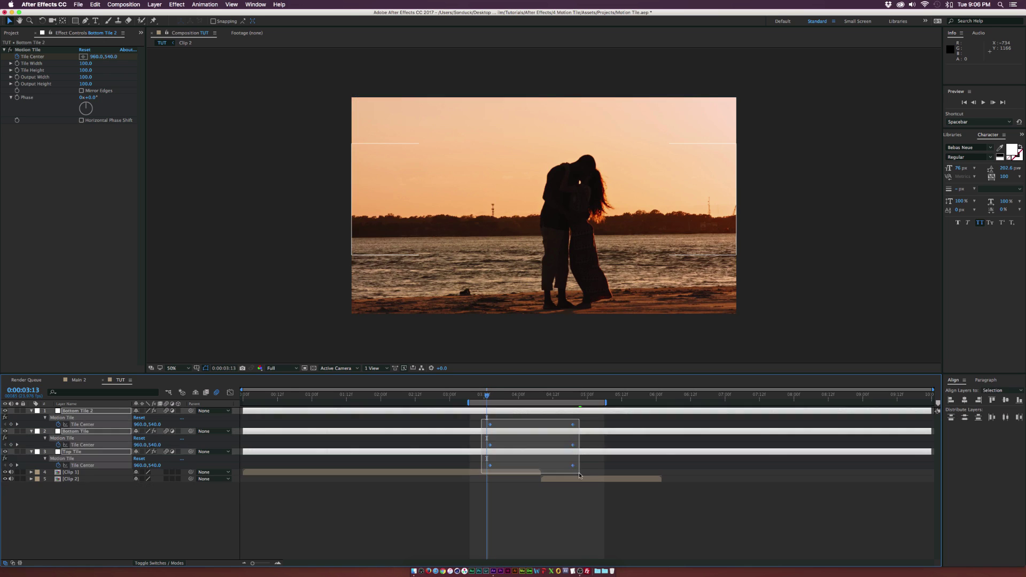
left_click_drag(463, 422, 579, 471)
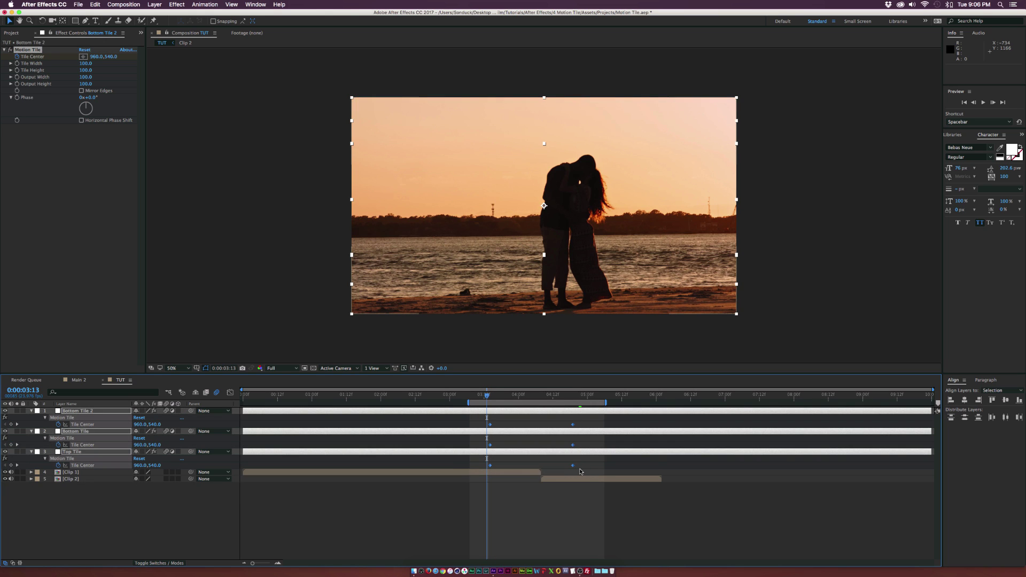
key("F9")
left_click_drag(490, 396, 581, 397)
- In Finder, Quick Look Slide Text.mov in the Elements folder, then close the preview
left_click(414, 571)
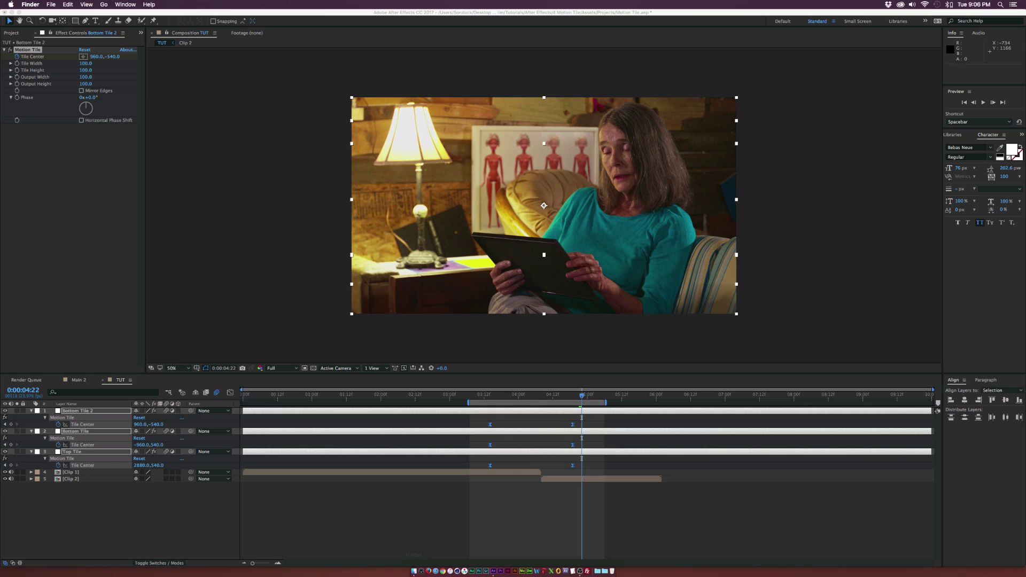
key("space")
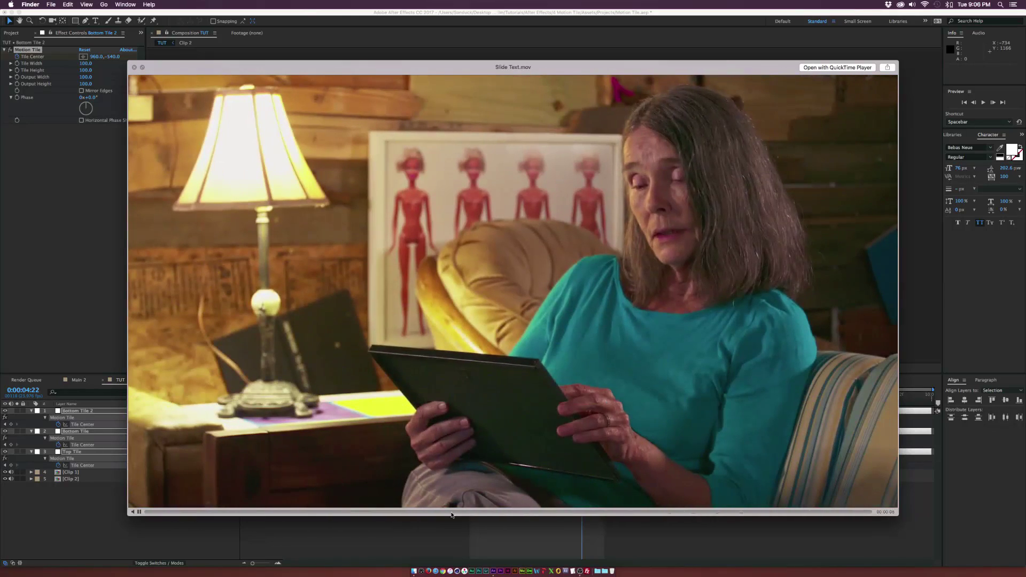
key("space")
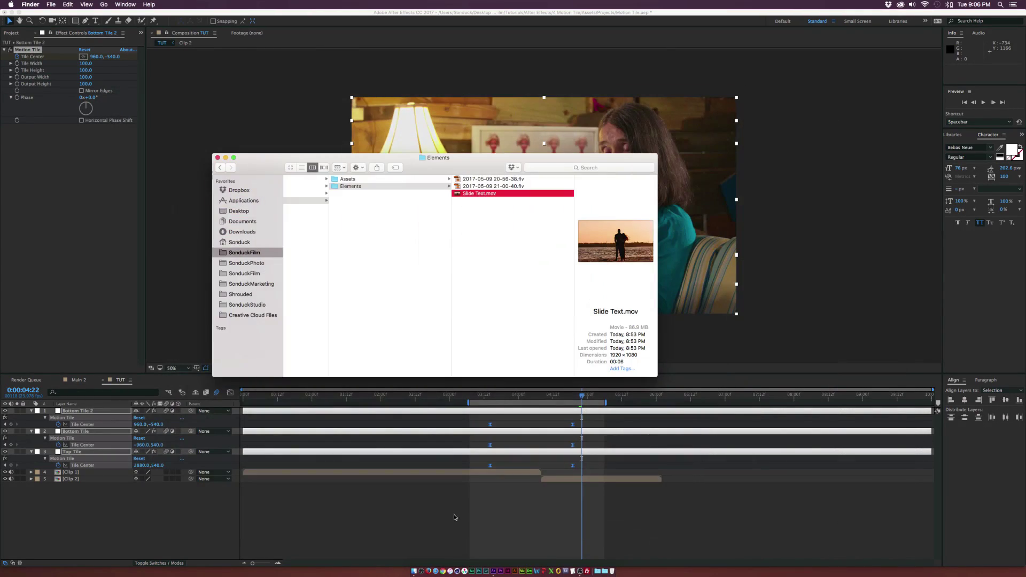